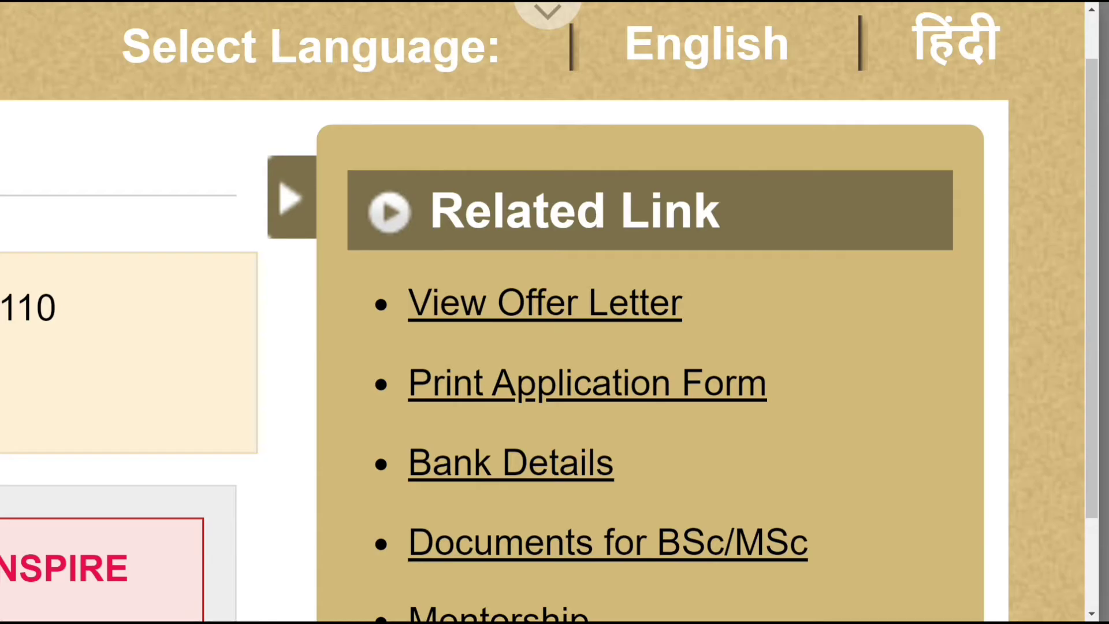
Step: Open the Proof of MSc Enrollment form from the related links
{"action": "scroll", "coordinate": [547, 11], "scroll_direction": "down", "scroll_amount": 4}
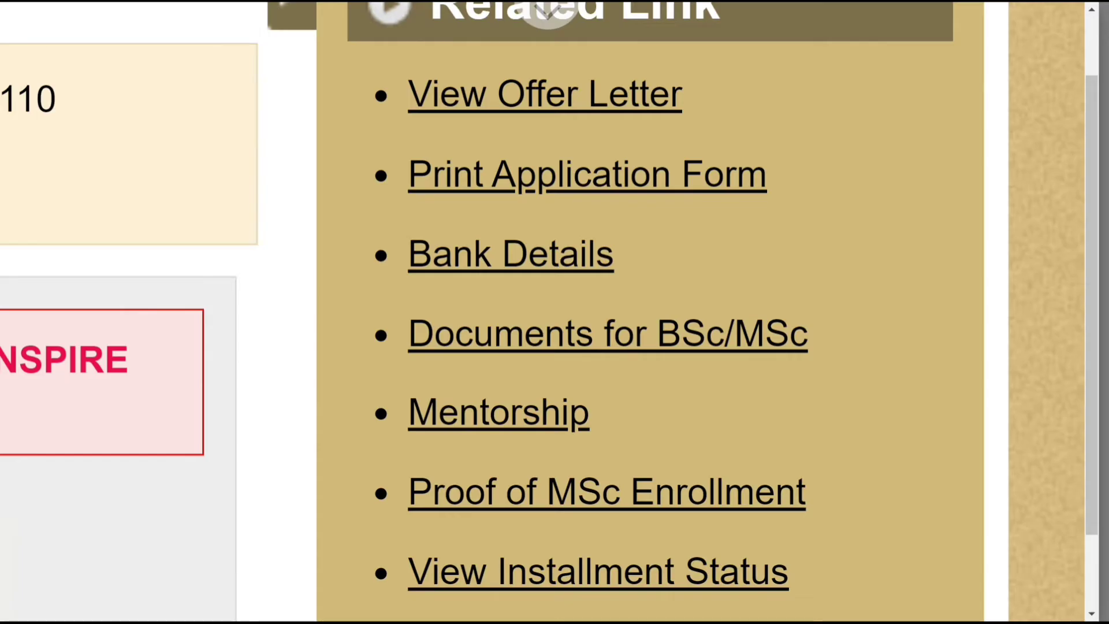
{"action": "scroll", "coordinate": [547, 12], "scroll_direction": "down", "scroll_amount": 3}
{"action": "left_click", "coordinate": [885, 518]}
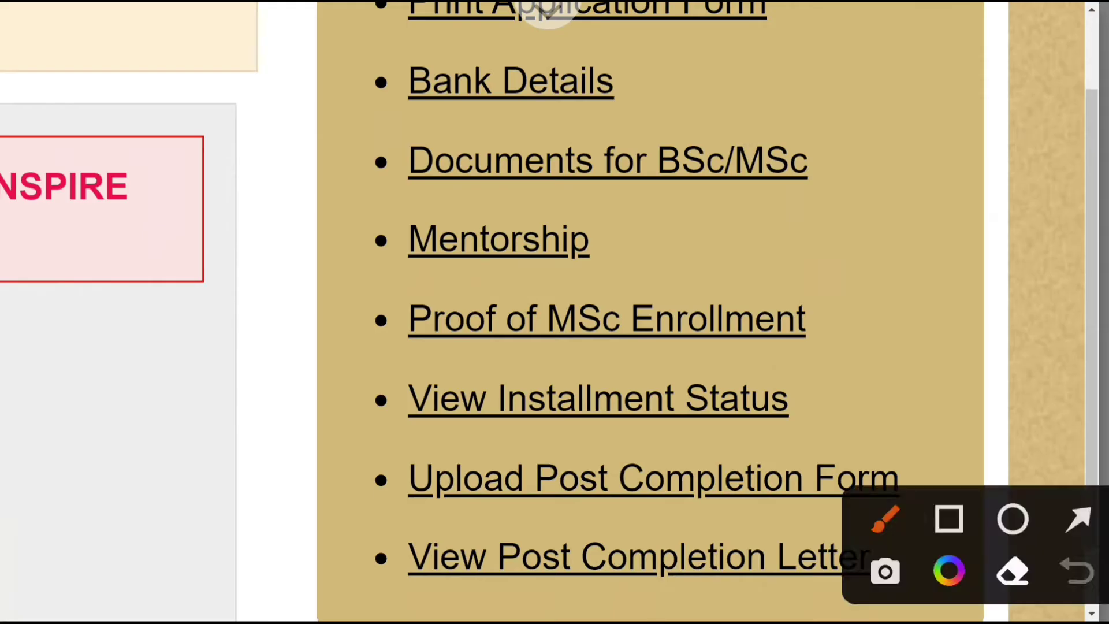
{"action": "mouse_move", "coordinate": [865, 292]}
{"action": "left_mouse_down"}
{"action": "mouse_move", "coordinate": [668, 278]}
{"action": "mouse_move", "coordinate": [449, 283]}
{"action": "mouse_move", "coordinate": [310, 323]}
{"action": "mouse_move", "coordinate": [560, 374]}
{"action": "mouse_move", "coordinate": [884, 341]}
{"action": "mouse_move", "coordinate": [830, 285]}
{"action": "left_mouse_up"}
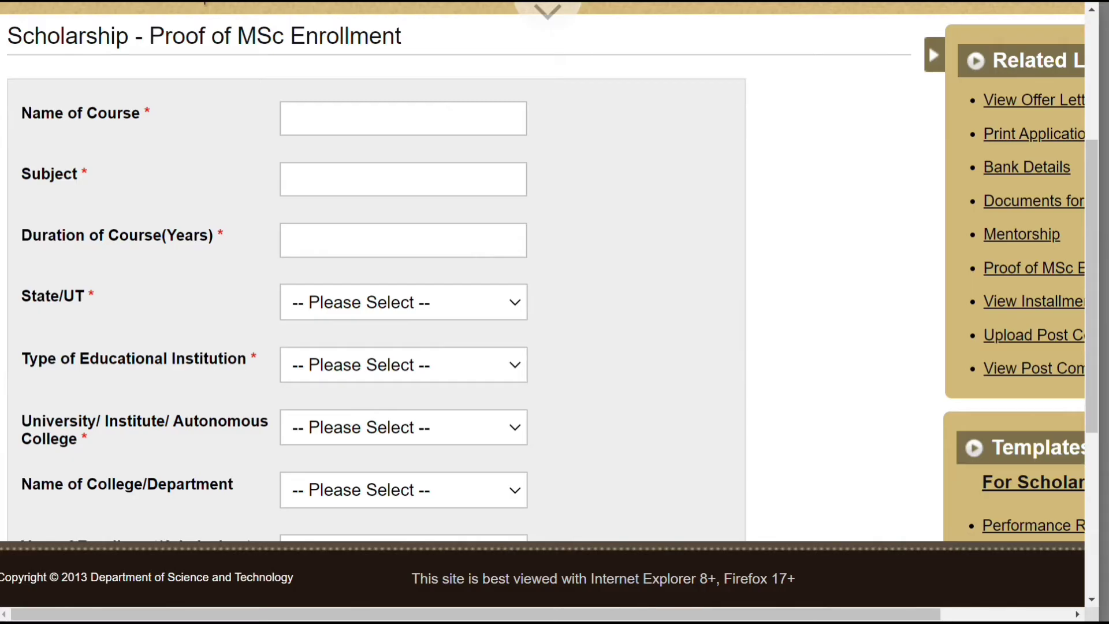
Step: Enter Msc as the name of the course in the Proof of MSc Enrollment form
{"action": "scroll", "coordinate": [543, 272], "scroll_direction": "down", "scroll_amount": 3}
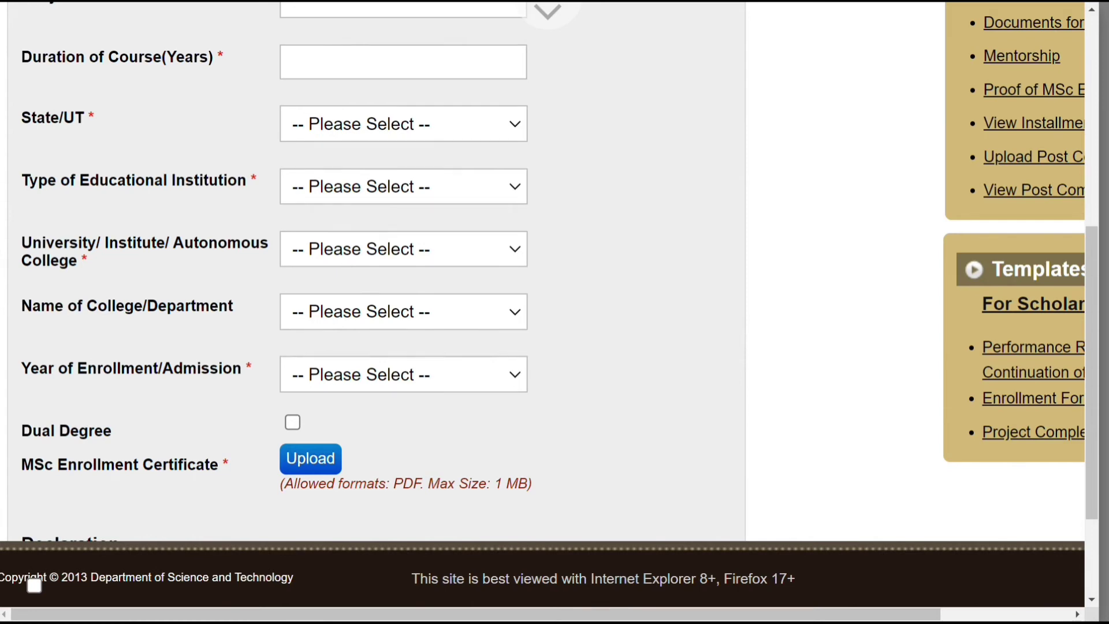
{"action": "scroll", "coordinate": [543, 272], "scroll_direction": "down", "scroll_amount": 3}
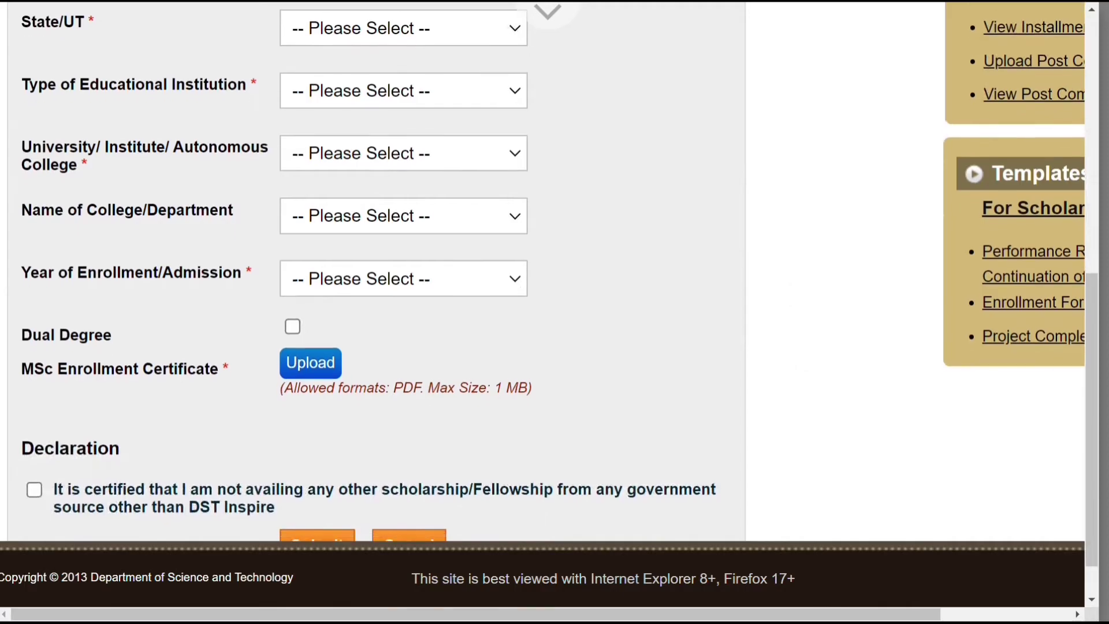
{"action": "left_click", "coordinate": [804, 249]}
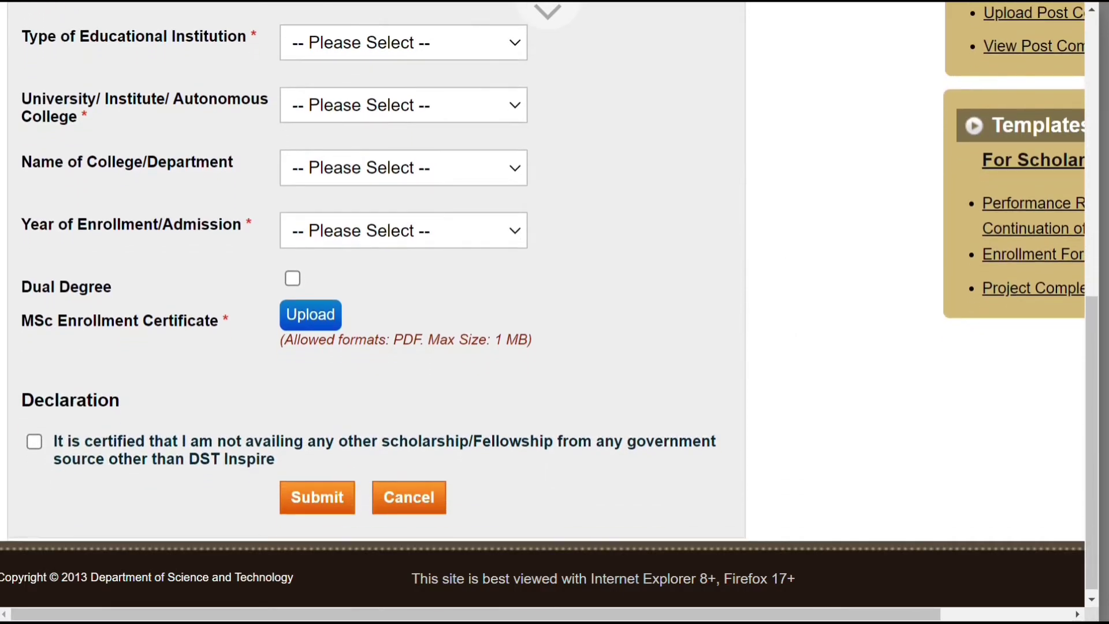
{"action": "scroll", "coordinate": [542, 271], "scroll_direction": "up", "scroll_amount": 3}
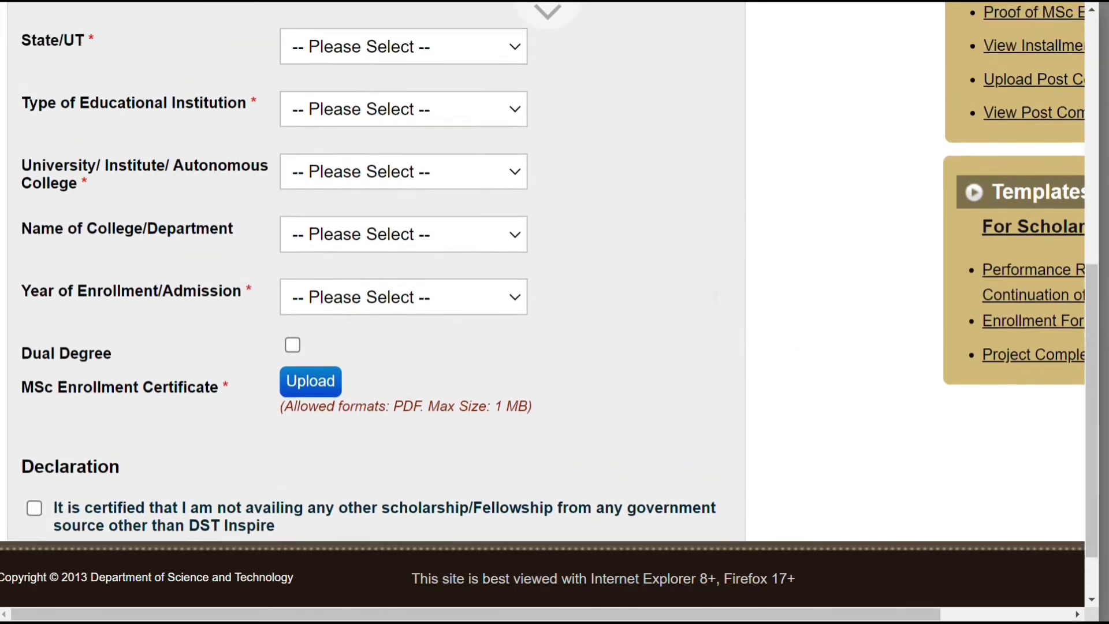
{"action": "scroll", "coordinate": [543, 272], "scroll_direction": "up", "scroll_amount": 3}
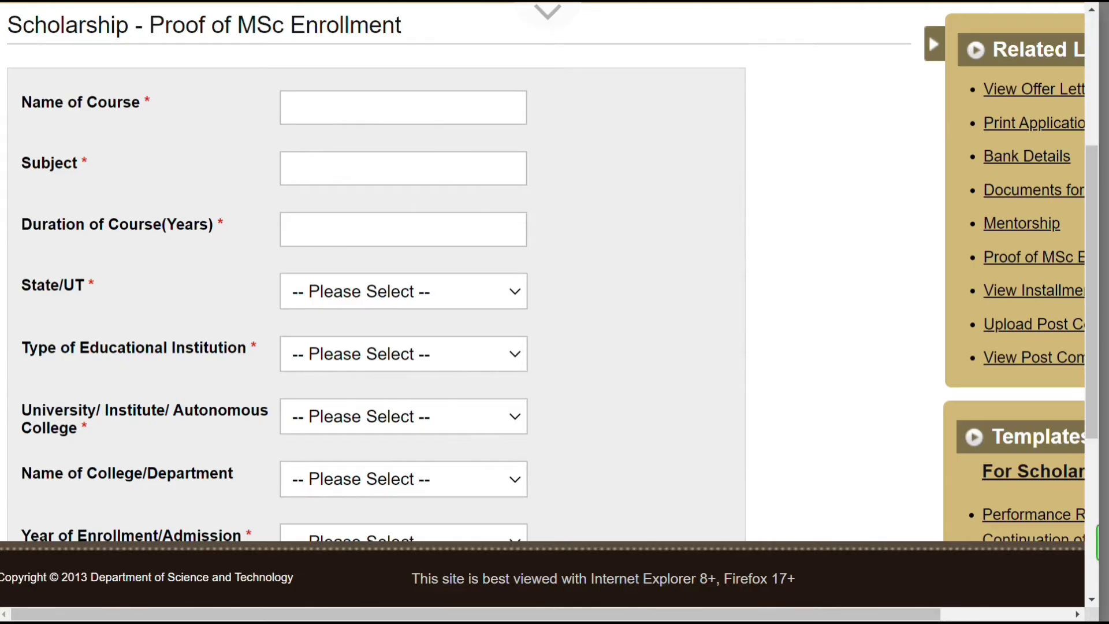
{"action": "left_click", "coordinate": [398, 108]}
{"action": "type", "text": "M"}
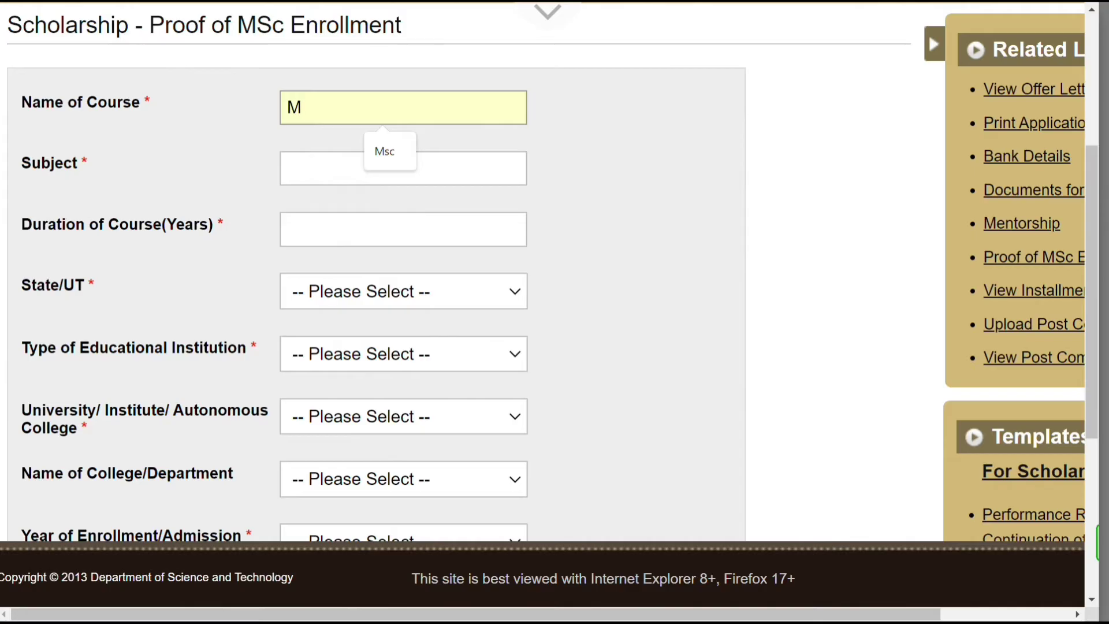
{"action": "key", "text": "Down"}
{"action": "key", "text": "Return"}
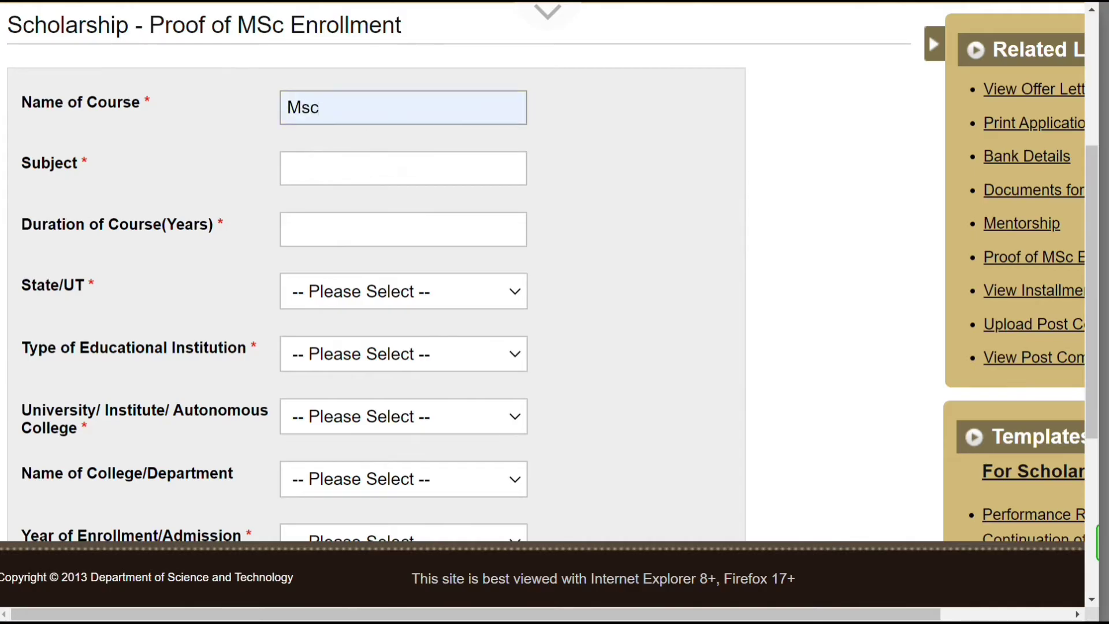
Step: Enter Mathematics as the subject of the course
{"action": "left_click", "coordinate": [385, 171]}
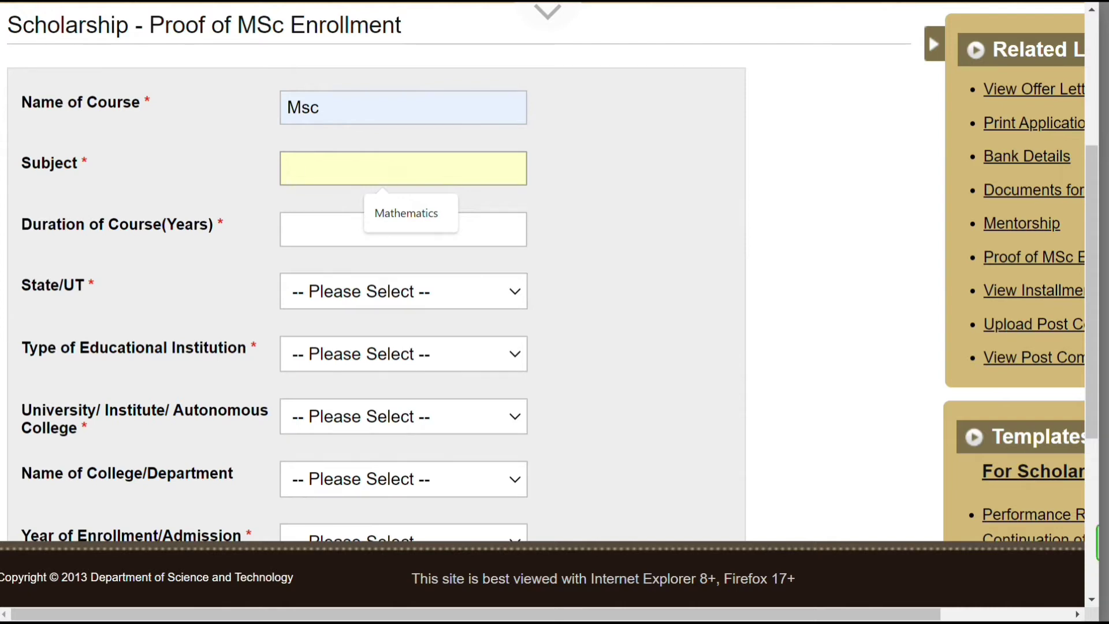
{"action": "type", "text": "P"}
{"action": "key", "text": "BackSpace"}
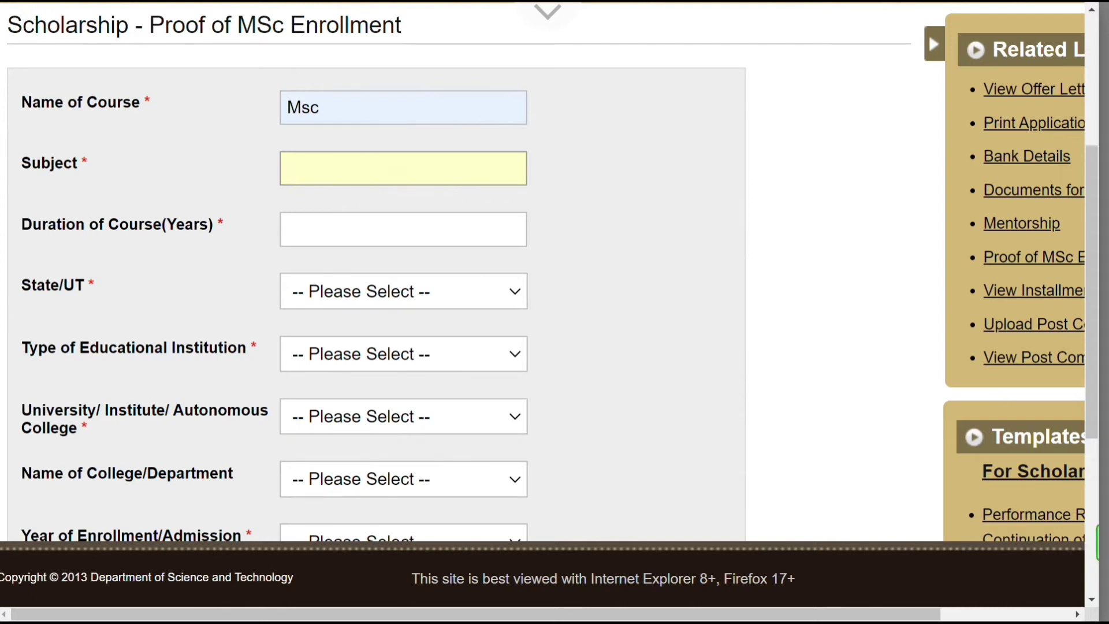
{"action": "type", "text": "M"}
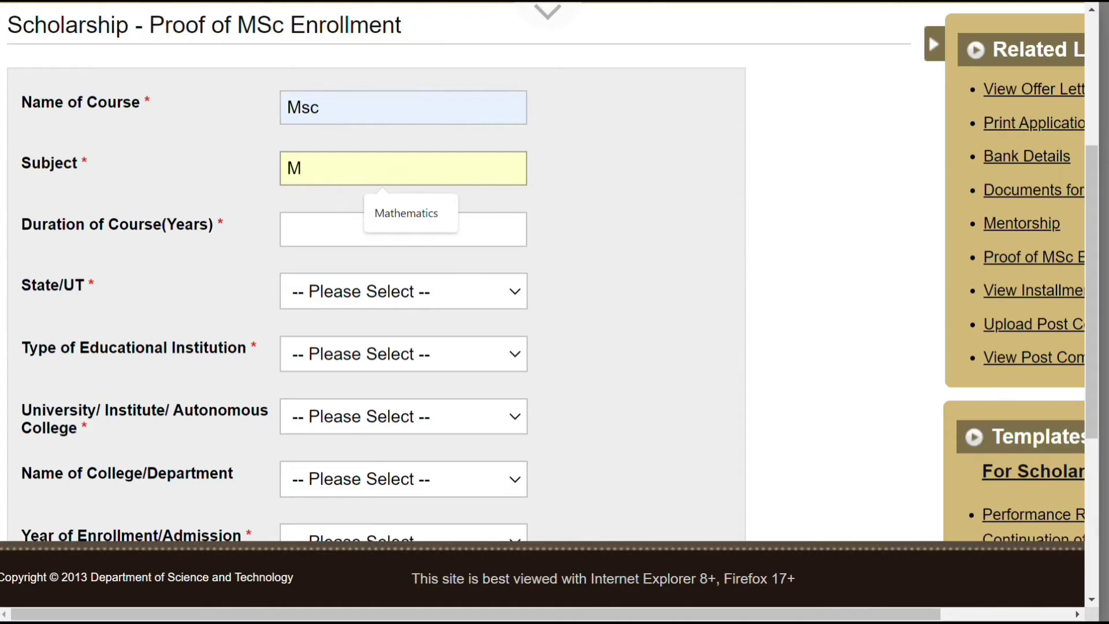
{"action": "key", "text": "Down"}
{"action": "key", "text": "Return"}
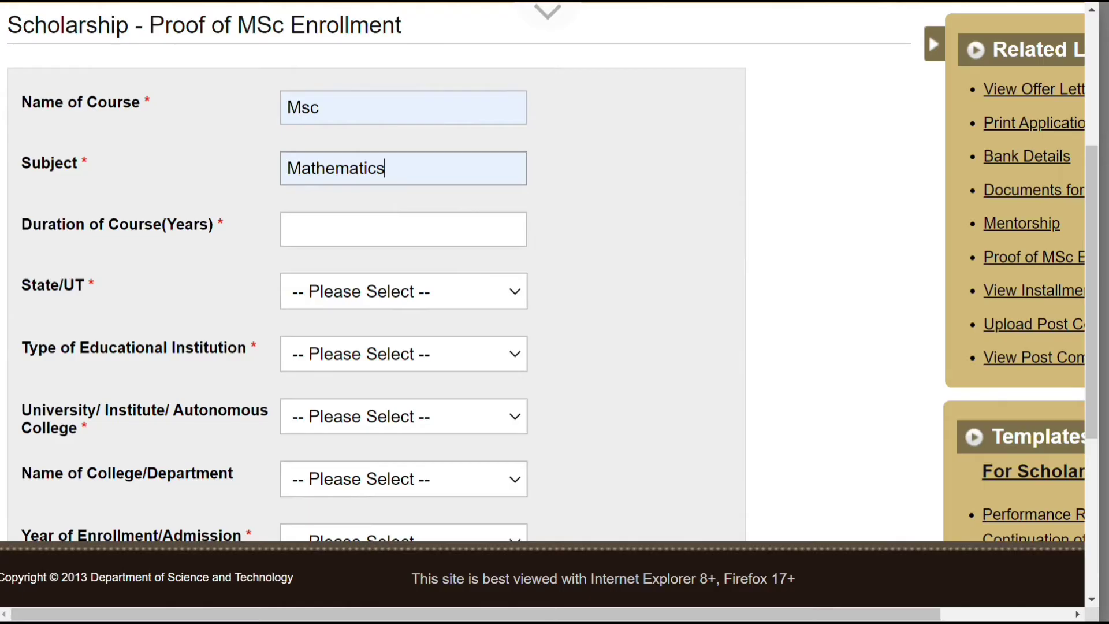
Step: Set the course duration to 2 years and the State/UT to UTTAR PRADESH
{"action": "left_click", "coordinate": [472, 228]}
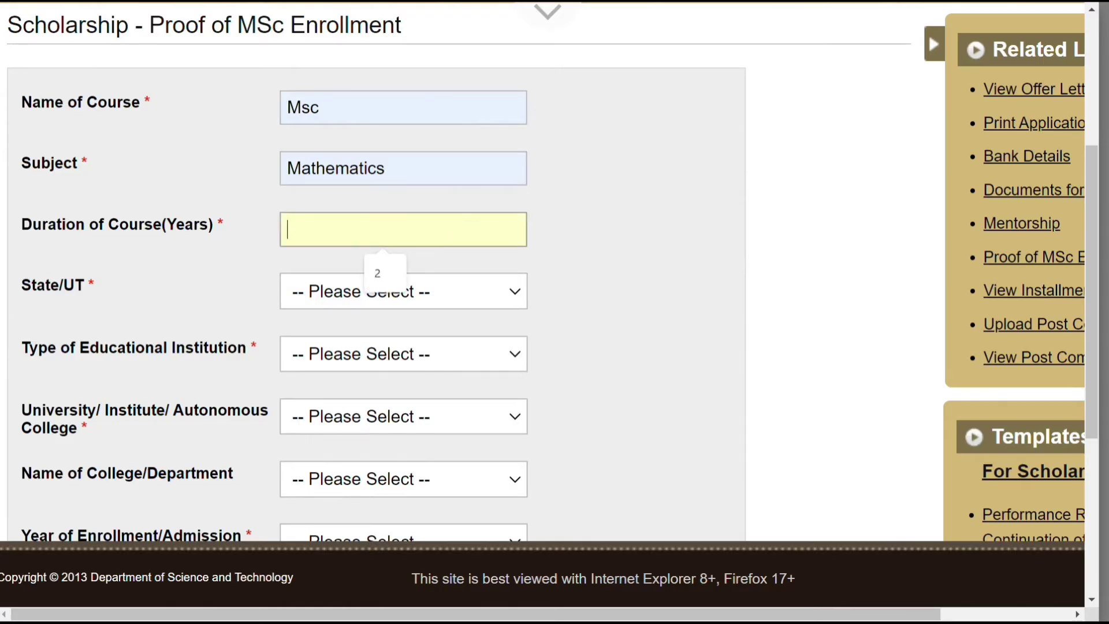
{"action": "key", "text": "Down"}
{"action": "key", "text": "Return"}
{"action": "scroll", "coordinate": [545, 272], "scroll_direction": "down", "scroll_amount": 1}
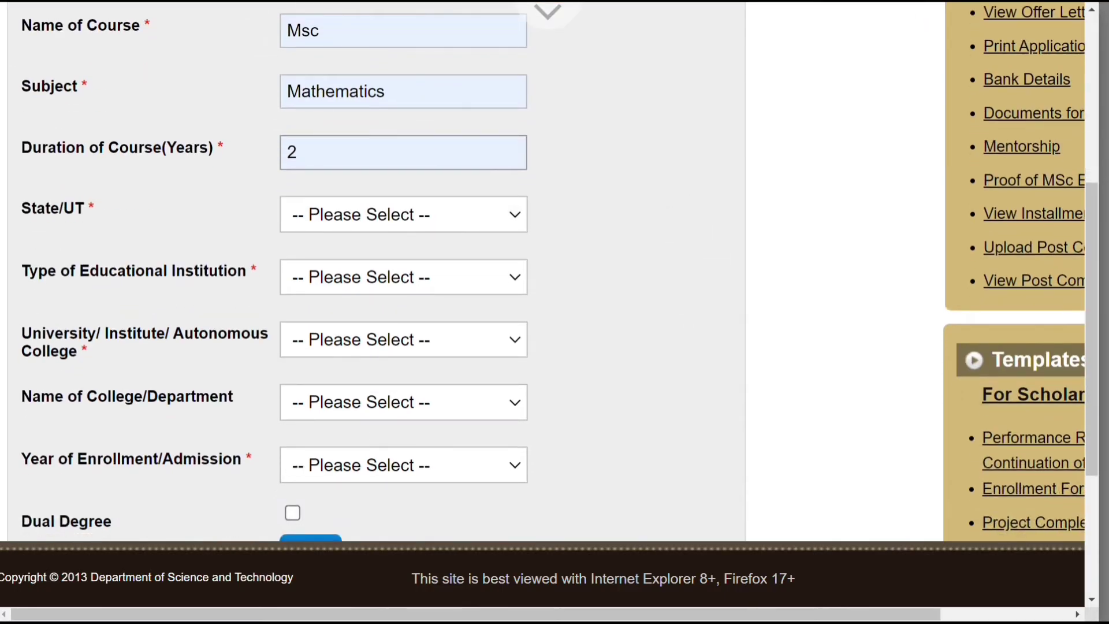
{"action": "left_click", "coordinate": [415, 214]}
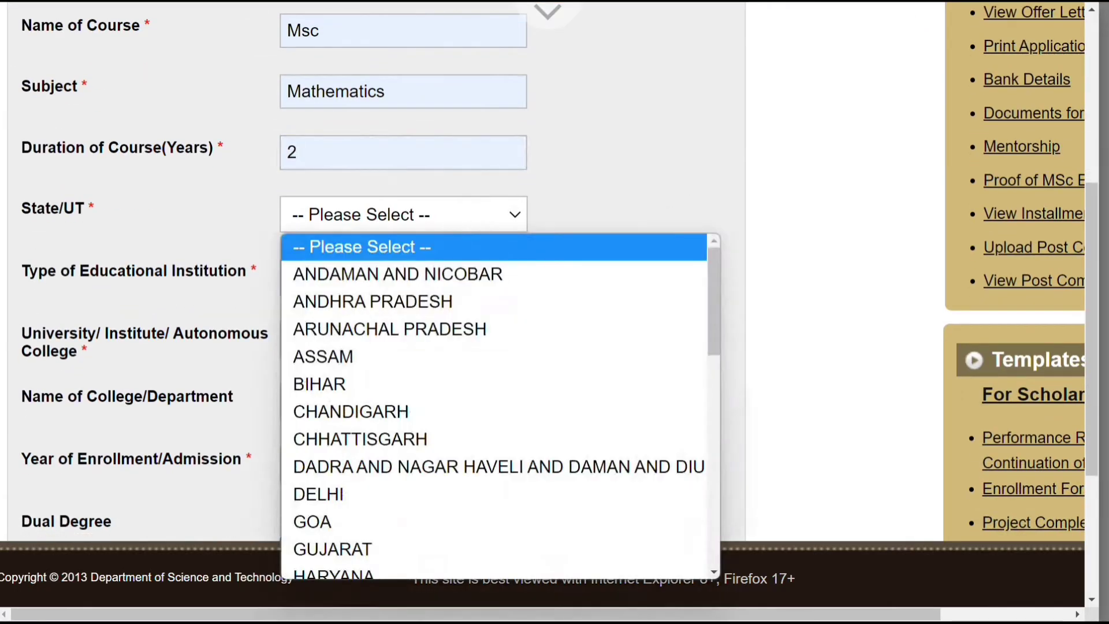
{"action": "key", "text": "u"}
{"action": "key", "text": "Return"}
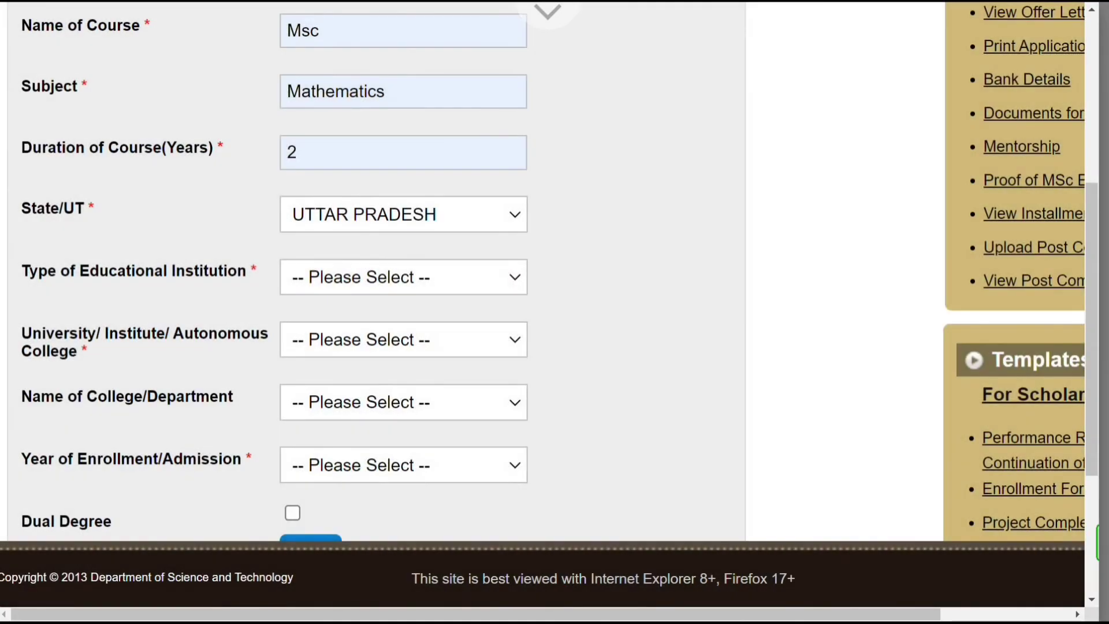
Step: Set the type of educational institution to All
{"action": "scroll", "coordinate": [554, 272], "scroll_direction": "down", "scroll_amount": 2}
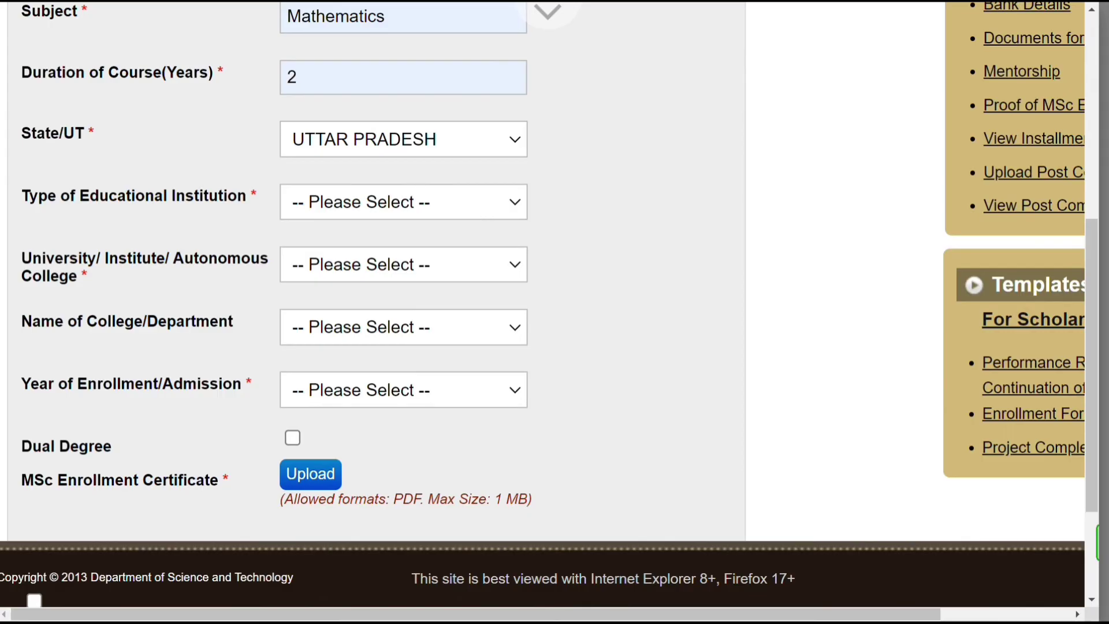
{"action": "left_click", "coordinate": [404, 202]}
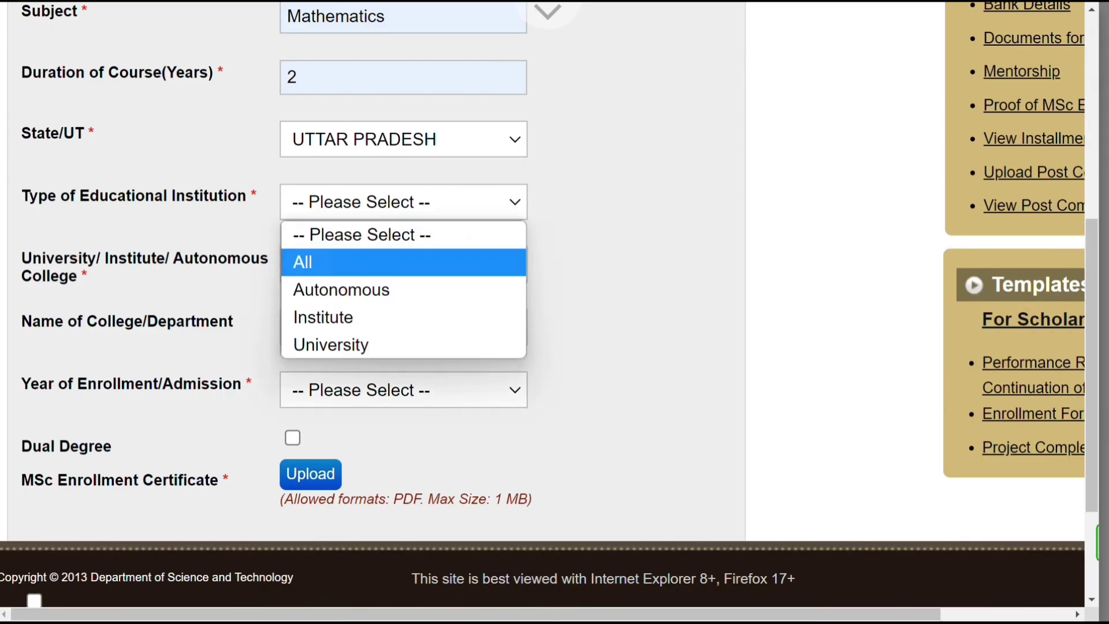
{"action": "left_click", "coordinate": [323, 263]}
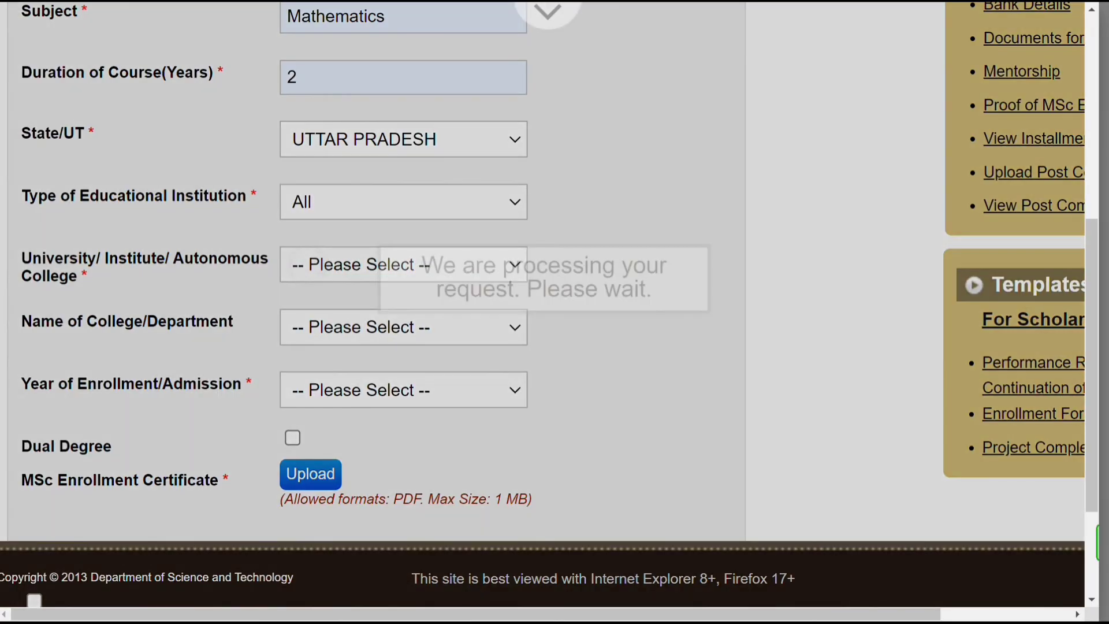
{"action": "left_click", "coordinate": [450, 203]}
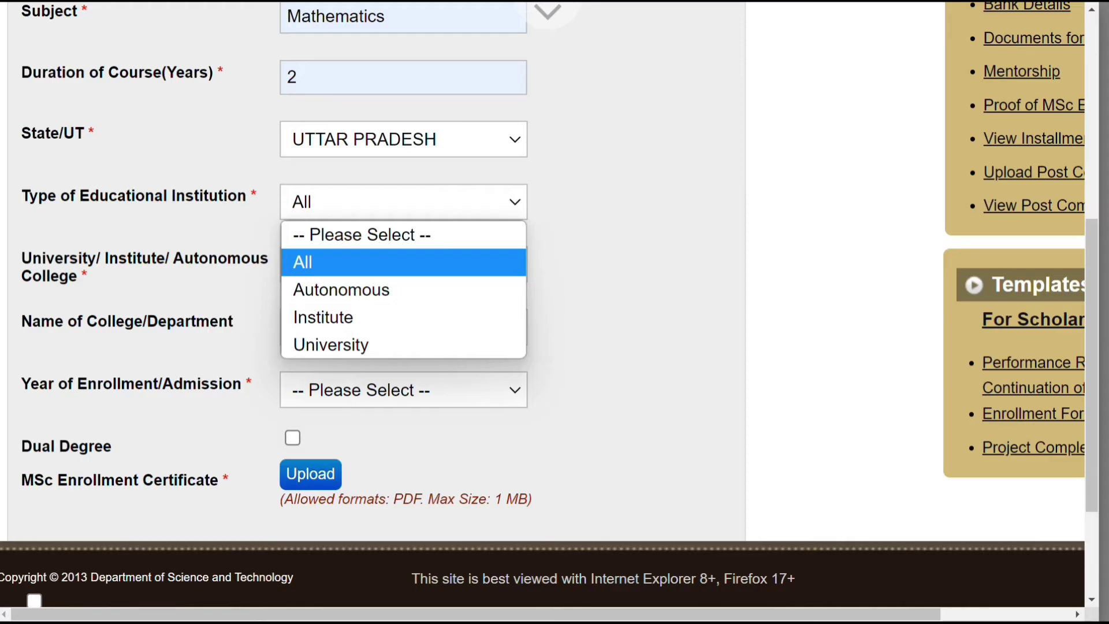
{"action": "key", "text": "Escape"}
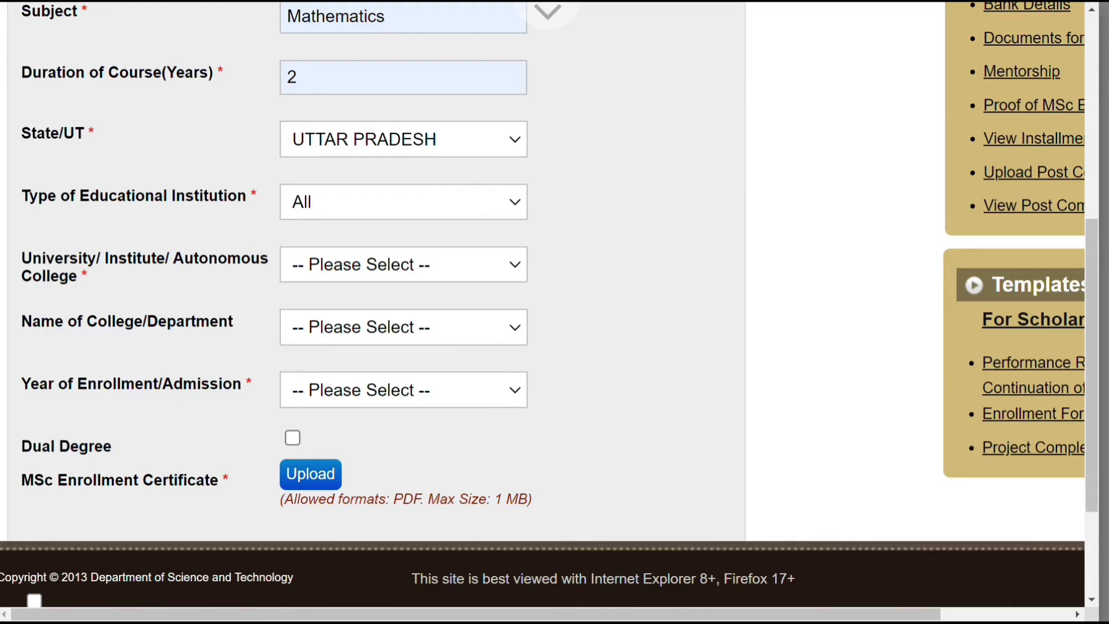
Step: Choose University of Allahabad as the university, institute or autonomous college
{"action": "scroll", "coordinate": [370, 271], "scroll_direction": "down", "scroll_amount": 2}
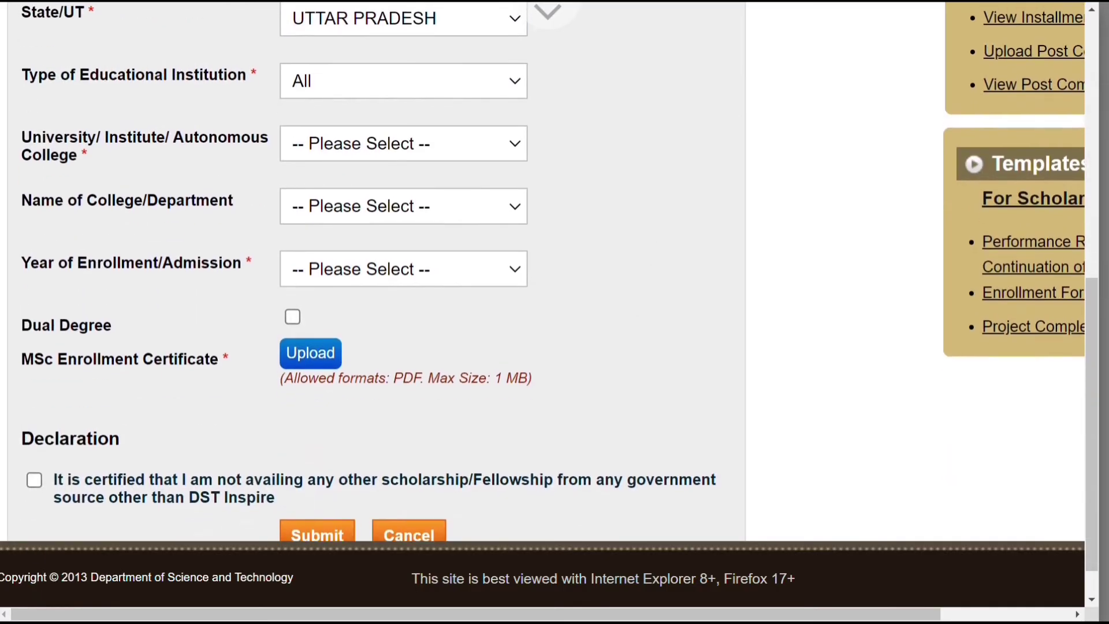
{"action": "left_click", "coordinate": [404, 144]}
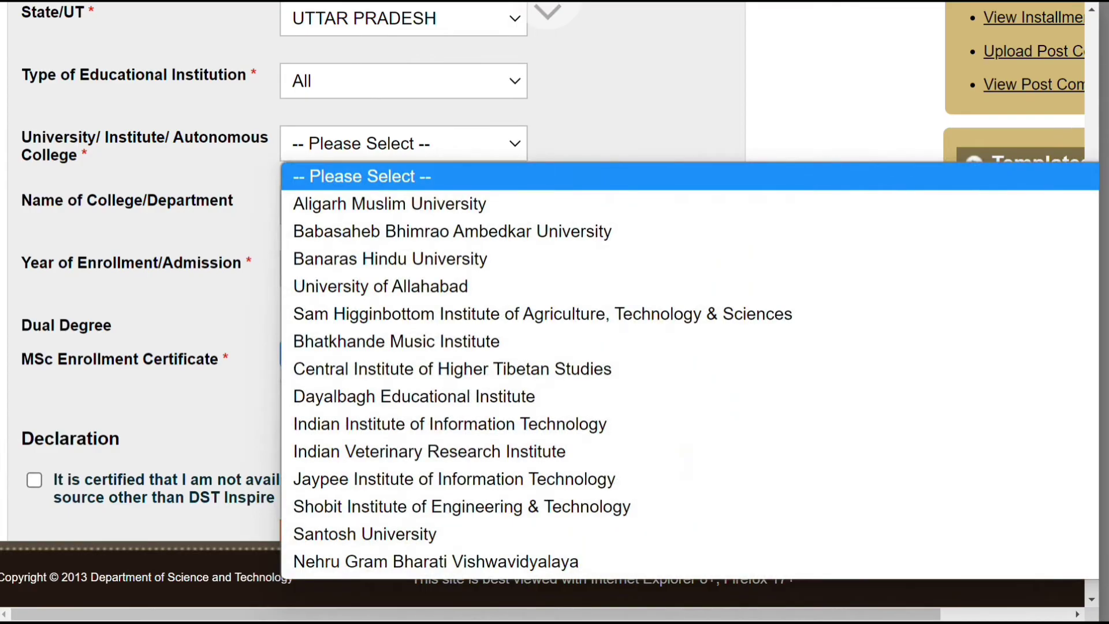
{"action": "key", "text": "u"}
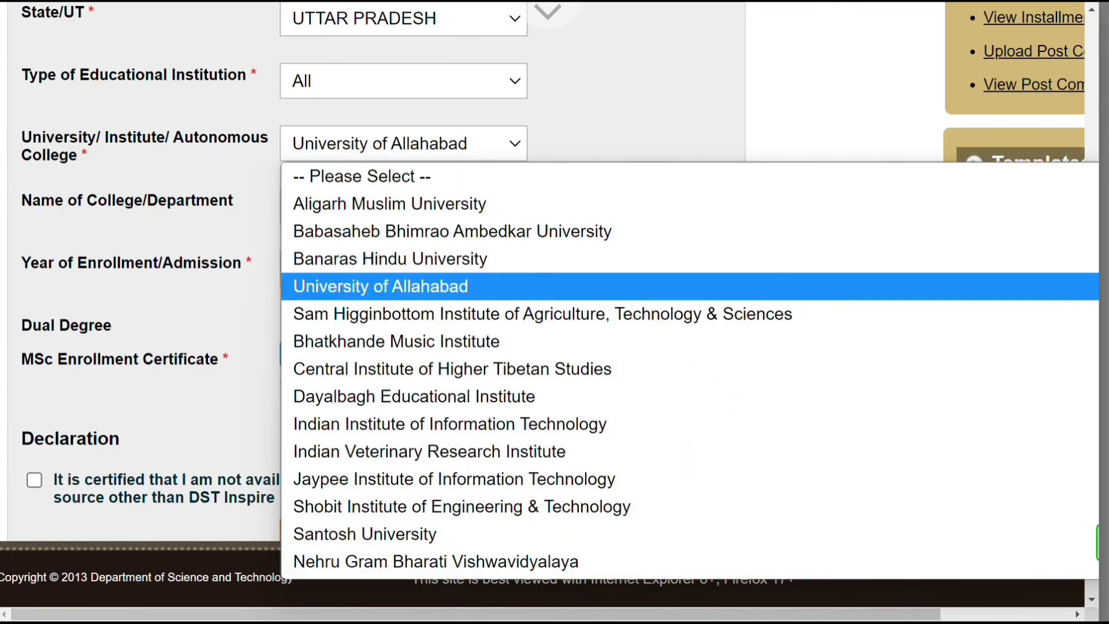
{"action": "key", "text": "Return"}
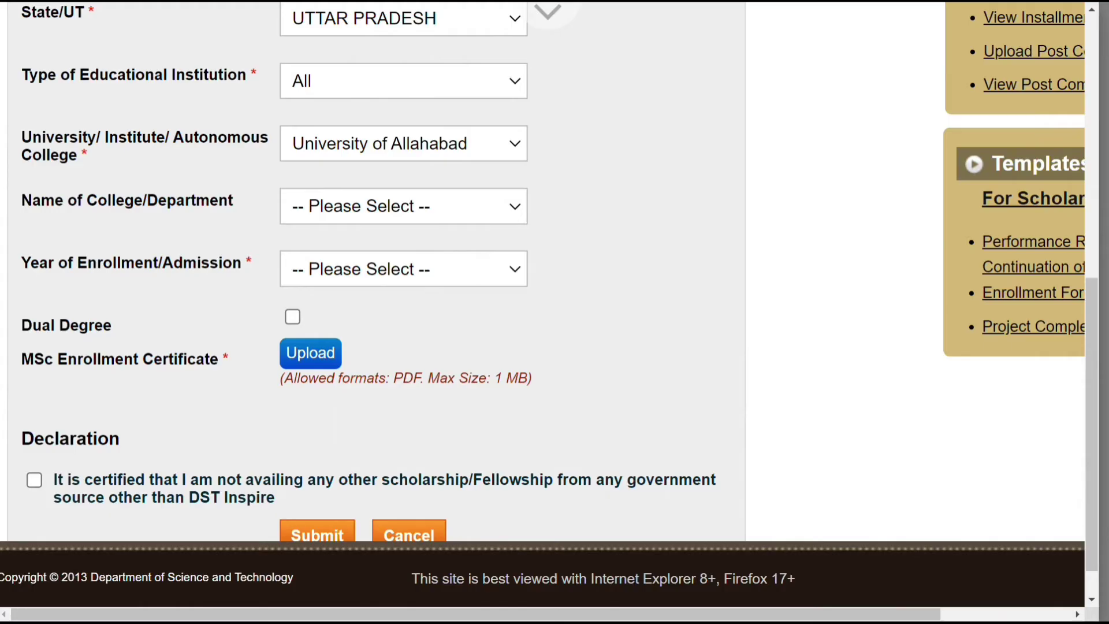
{"action": "left_click", "coordinate": [847, 523]}
{"action": "mouse_move", "coordinate": [231, 172]}
{"action": "left_mouse_down"}
{"action": "mouse_move", "coordinate": [219, 169]}
{"action": "mouse_move", "coordinate": [236, 175]}
{"action": "mouse_move", "coordinate": [249, 220]}
{"action": "mouse_move", "coordinate": [195, 225]}
{"action": "left_mouse_up"}
{"action": "left_click", "coordinate": [1105, 569]}
Step: Choose Ishwar Saran Degree College ALLAHABAD as the name of the college or department
{"action": "left_click", "coordinate": [403, 206]}
{"action": "key", "text": "i"}
{"action": "key", "text": "Down"}
{"action": "key", "text": "Down"}
{"action": "key", "text": "Down"}
{"action": "key", "text": "Down"}
{"action": "key", "text": "Down"}
{"action": "key", "text": "Down"}
{"action": "key", "text": "Down"}
{"action": "key", "text": "Down"}
{"action": "key", "text": "Down"}
{"action": "key", "text": "Down"}
{"action": "key", "text": "Down"}
{"action": "key", "text": "Down"}
{"action": "key", "text": "Down"}
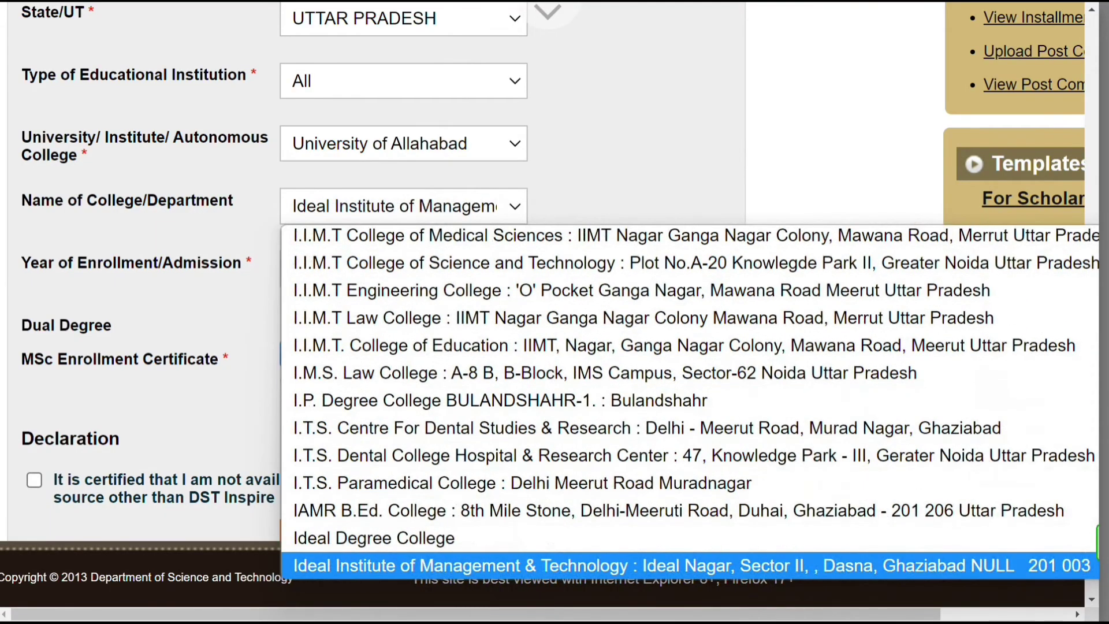
{"action": "key", "text": "Down"}
{"action": "key", "text": "Down"}
{"action": "key", "text": "Down"}
{"action": "key", "text": "Down"}
{"action": "key", "text": "Down"}
{"action": "key", "text": "Down"}
{"action": "key", "text": "Down"}
{"action": "key", "text": "Down"}
{"action": "key", "text": "Down"}
{"action": "key", "text": "Down"}
{"action": "key", "text": "Down"}
{"action": "key", "text": "Down"}
{"action": "key", "text": "Down"}
{"action": "key", "text": "Down"}
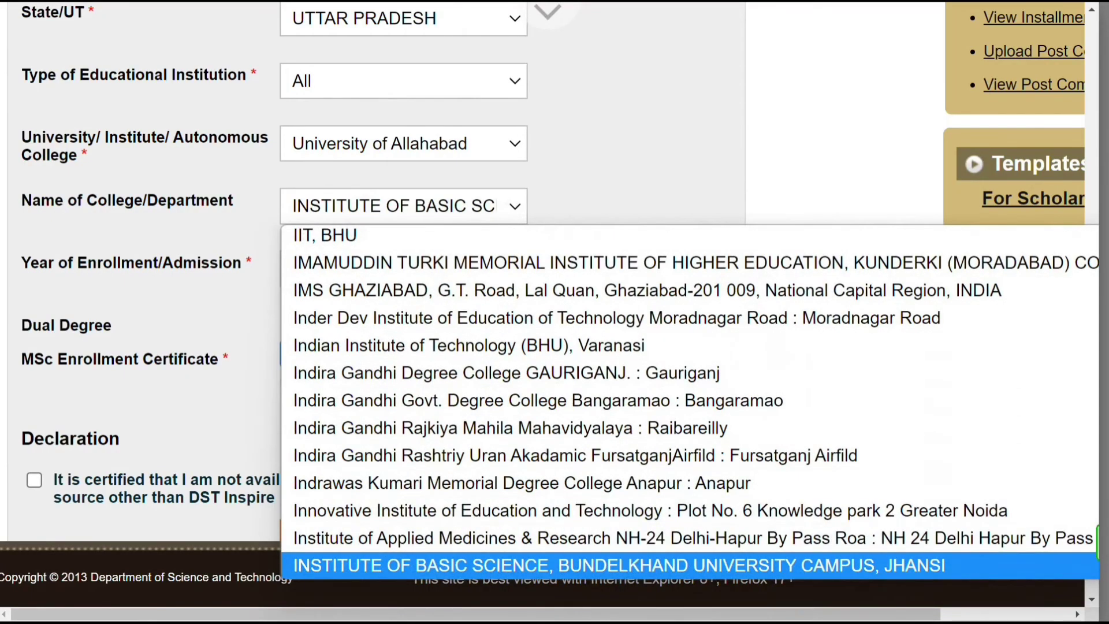
{"action": "key", "text": "Down"}
{"action": "key", "text": "Down"}
{"action": "key", "text": "Down"}
{"action": "key", "text": "Down"}
{"action": "key", "text": "Down"}
{"action": "key", "text": "Down"}
{"action": "key", "text": "Down"}
{"action": "key", "text": "Down"}
{"action": "key", "text": "Down"}
{"action": "key", "text": "Down"}
{"action": "key", "text": "Down"}
{"action": "key", "text": "Down"}
{"action": "key", "text": "Down"}
{"action": "key", "text": "Down"}
{"action": "key", "text": "Down"}
{"action": "key", "text": "Down"}
{"action": "key", "text": "Down"}
{"action": "key", "text": "Down"}
{"action": "key", "text": "Down"}
{"action": "key", "text": "Down"}
{"action": "key", "text": "Down"}
{"action": "key", "text": "Down"}
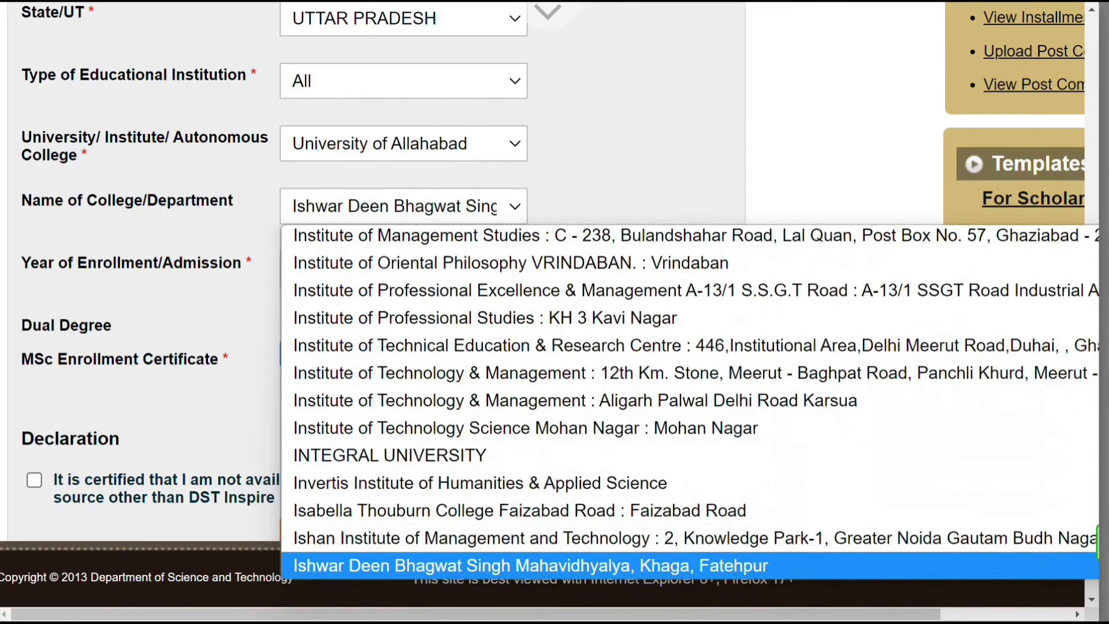
{"action": "key", "text": "Down"}
{"action": "key", "text": "Down"}
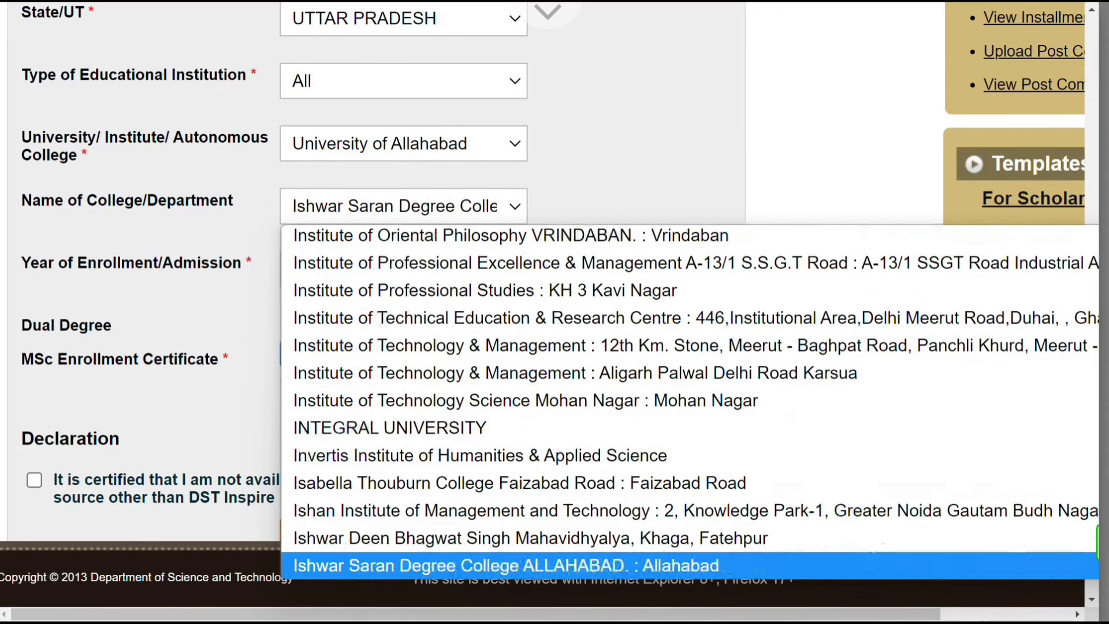
{"action": "key", "text": "Up"}
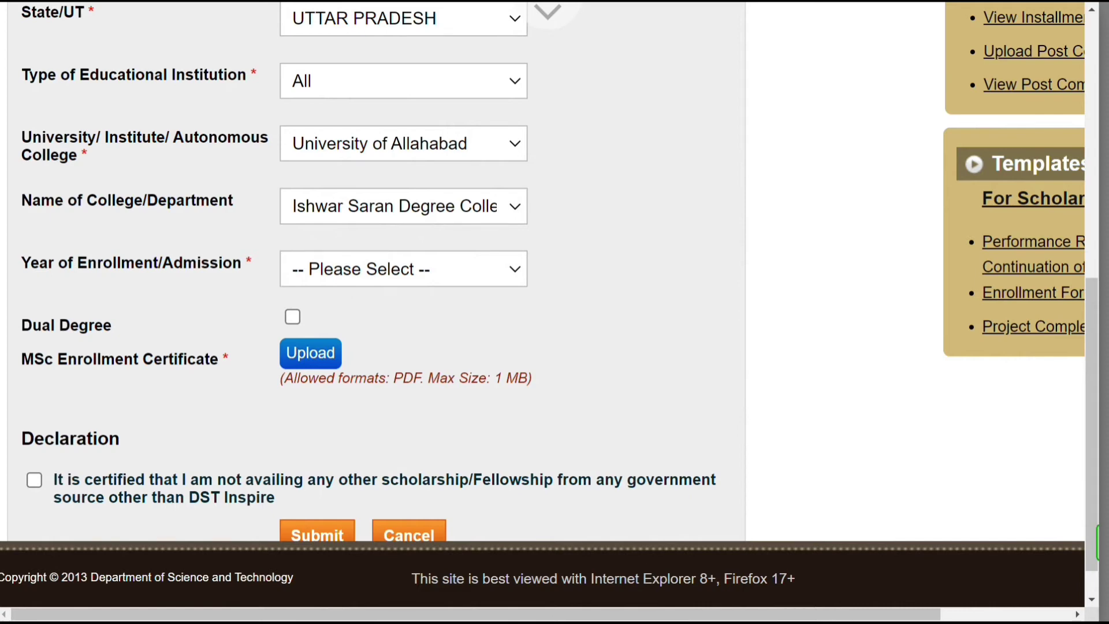
Step: Set the year of enrollment/admission to 2023
{"action": "left_click", "coordinate": [439, 269]}
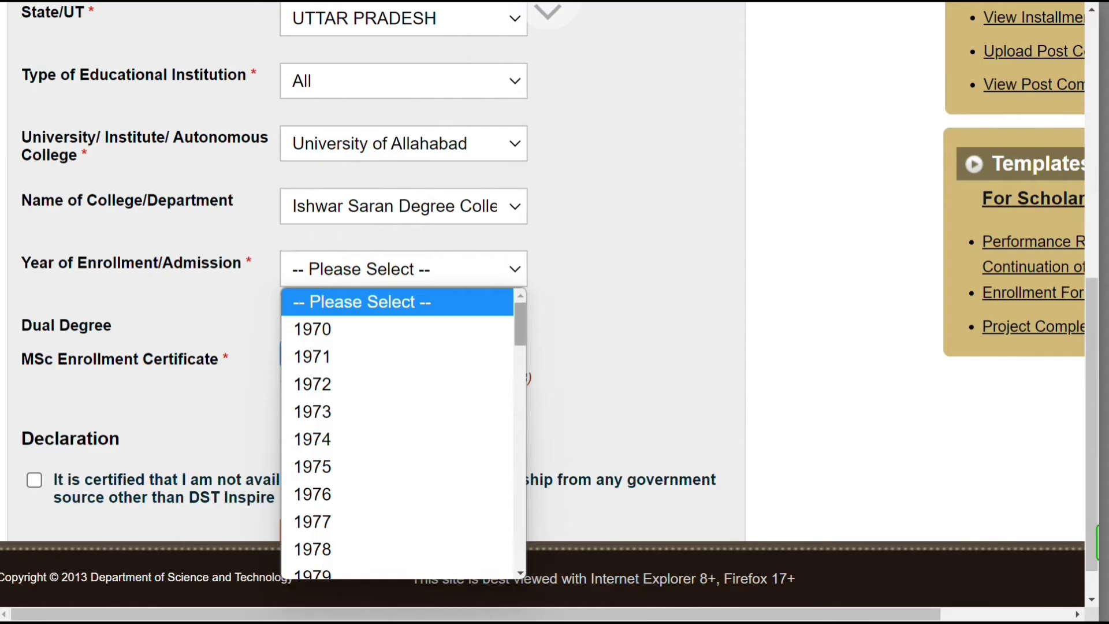
{"action": "scroll", "coordinate": [398, 433], "scroll_direction": "down", "scroll_amount": 10}
{"action": "scroll", "coordinate": [397, 433], "scroll_direction": "down", "scroll_amount": 6}
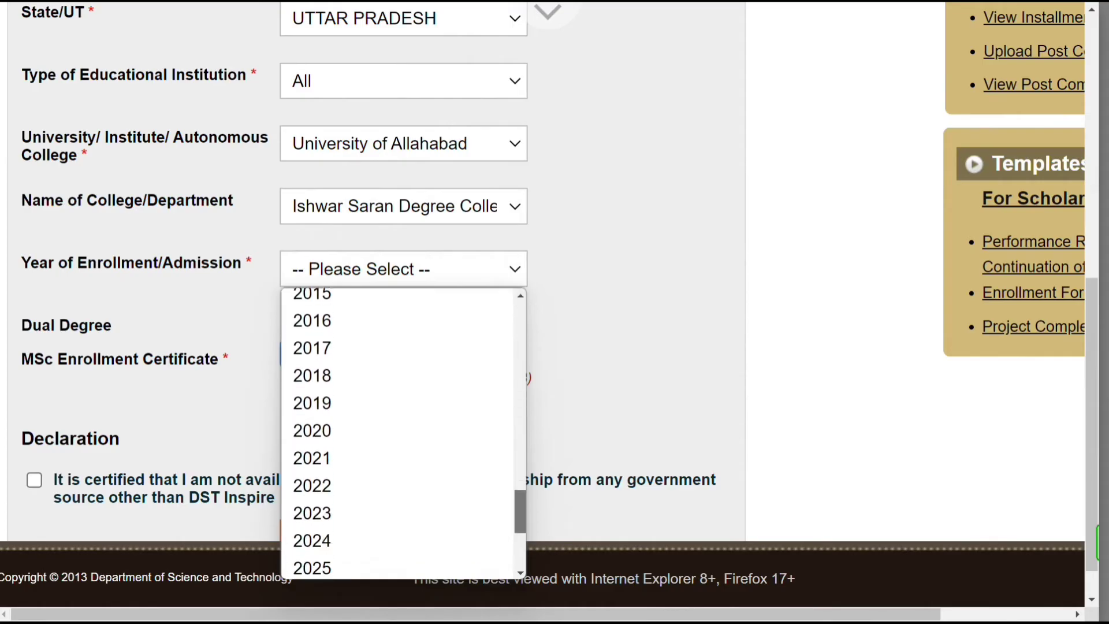
{"action": "left_click", "coordinate": [397, 470]}
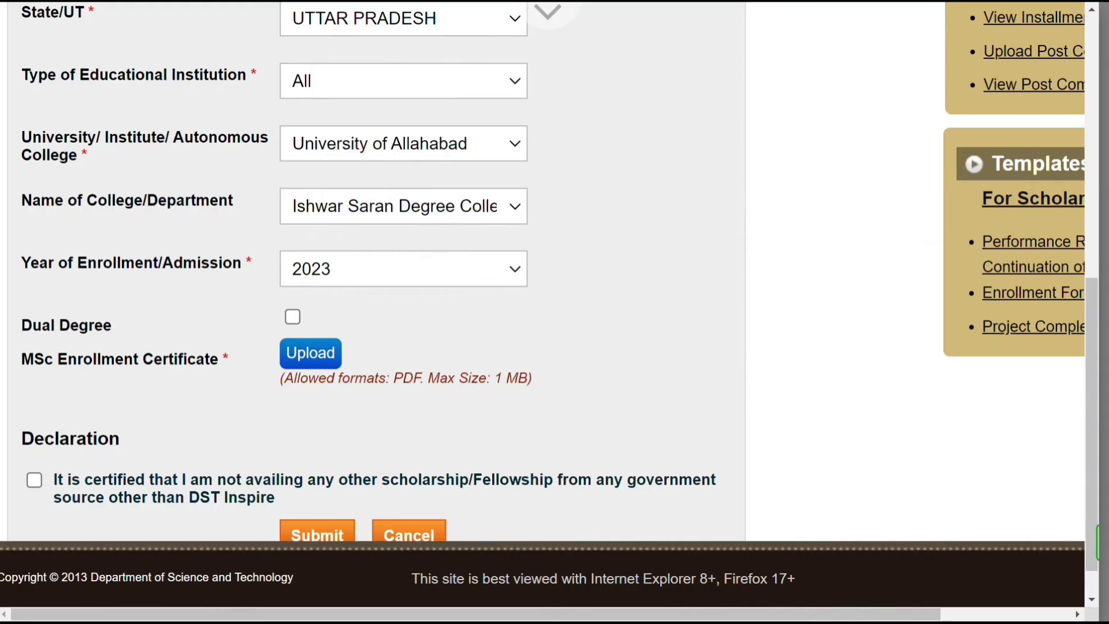
Step: Examine the rest of the form, focusing on the MSc Enrollment Certificate upload field and its file requirements
{"action": "scroll", "coordinate": [398, 271], "scroll_direction": "down", "scroll_amount": 1}
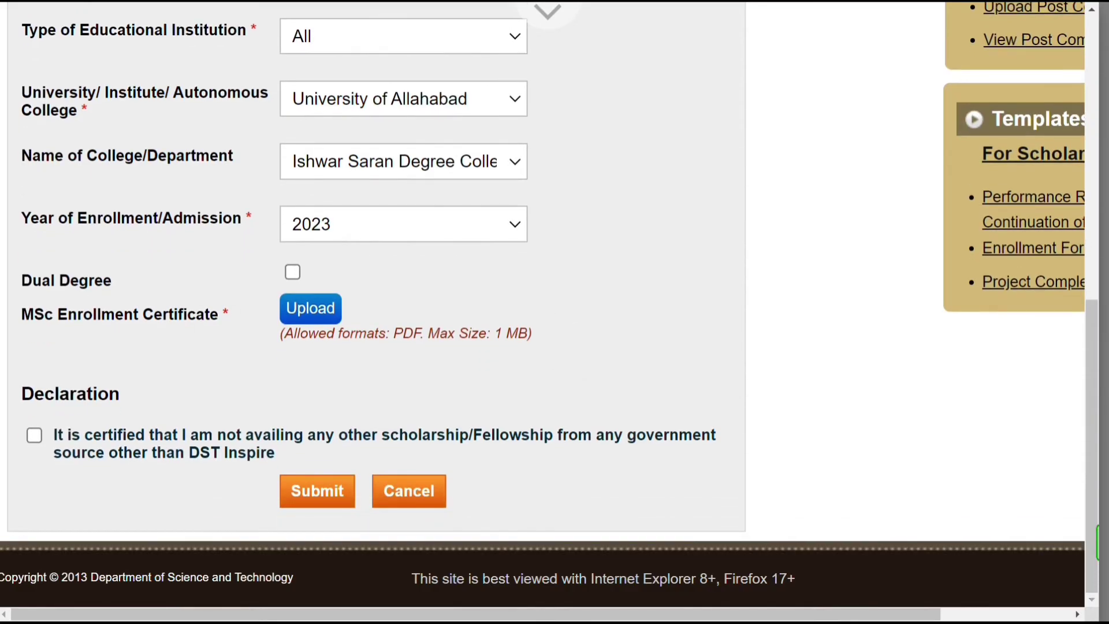
{"action": "scroll", "coordinate": [325, 156], "scroll_direction": "up", "scroll_amount": 4}
{"action": "scroll", "coordinate": [325, 156], "scroll_direction": "left", "scroll_amount": 2}
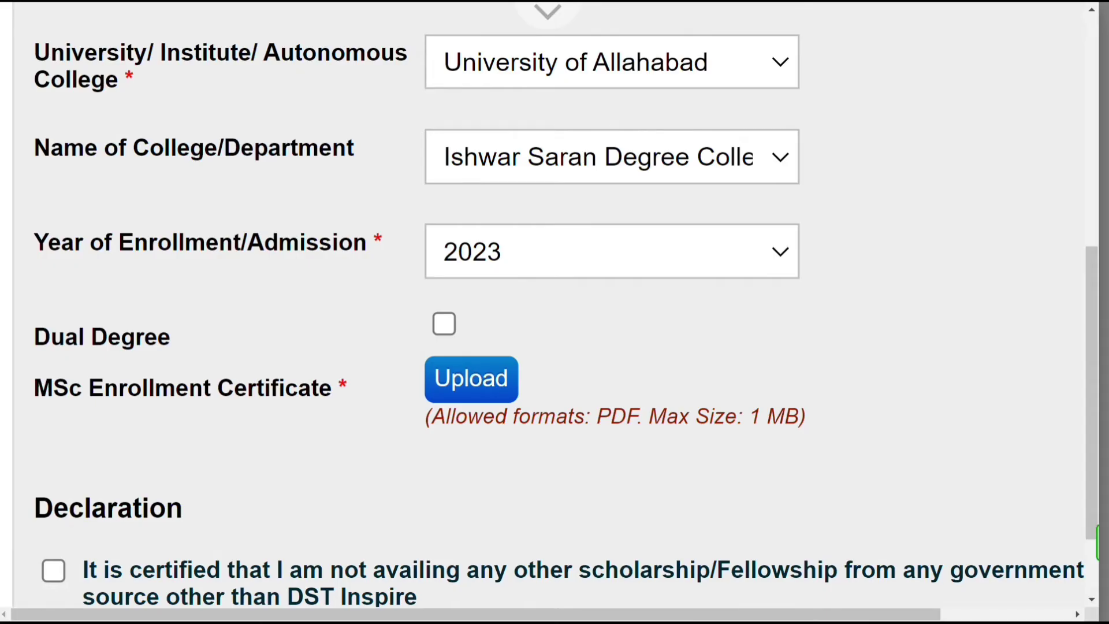
{"action": "scroll", "coordinate": [555, 311], "scroll_direction": "down", "scroll_amount": 3}
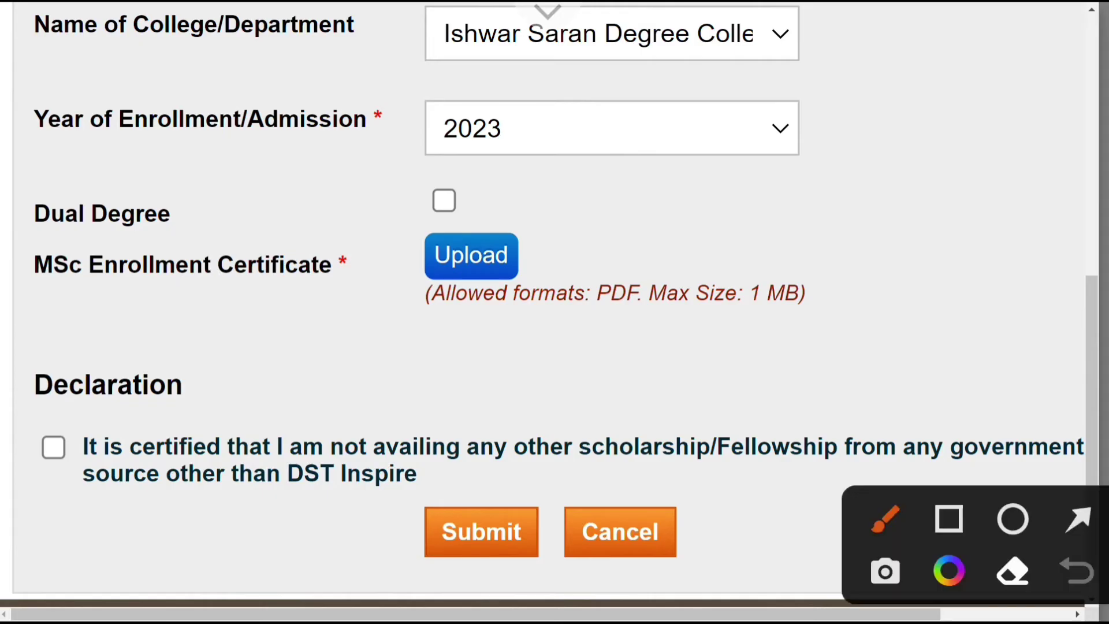
{"action": "mouse_move", "coordinate": [606, 221]}
{"action": "left_mouse_down"}
{"action": "mouse_move", "coordinate": [391, 203]}
{"action": "mouse_move", "coordinate": [621, 284]}
{"action": "mouse_move", "coordinate": [425, 238]}
{"action": "left_mouse_up"}
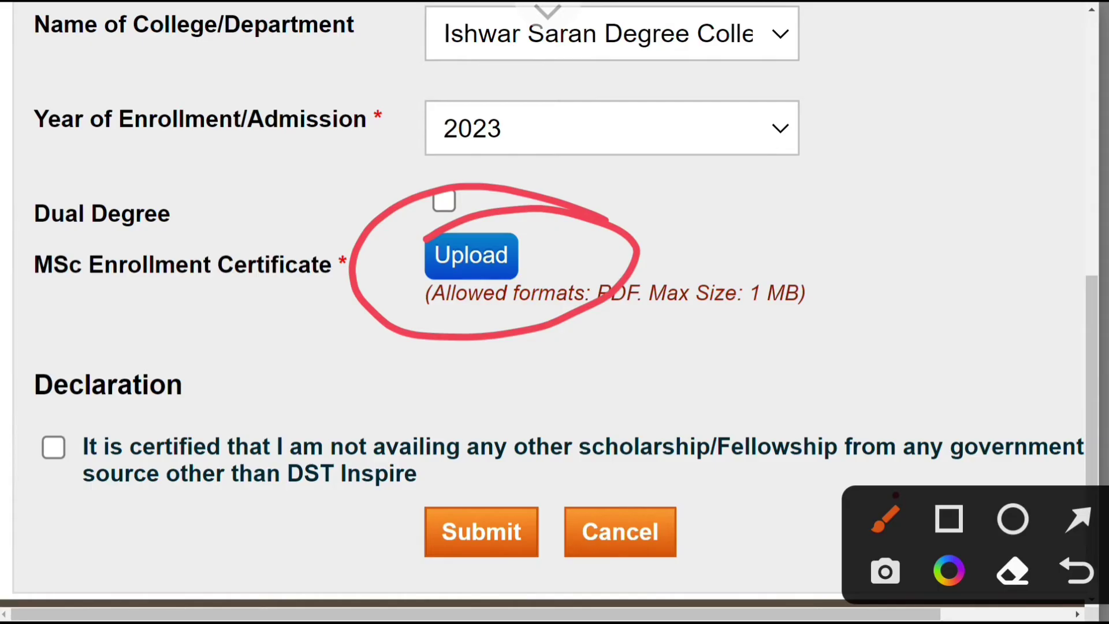
{"action": "key", "text": "Escape"}
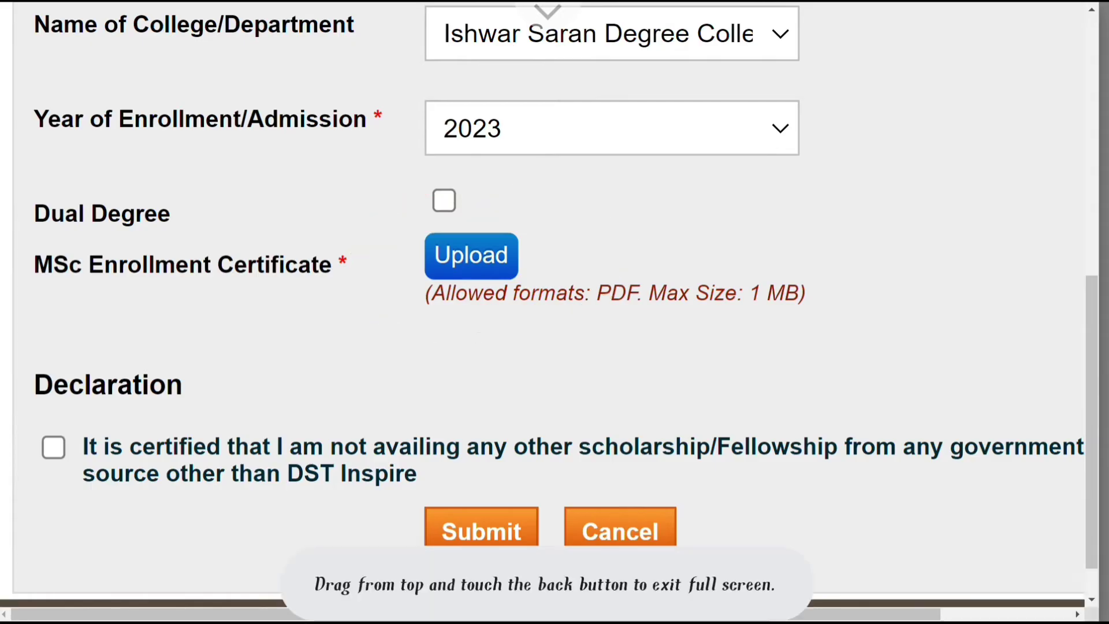
Step: Accept the declaration certifying that no government scholarship or fellowship other than DST Inspire is being availed, and mark the form's submit option
{"action": "scroll", "coordinate": [549, 312], "scroll_direction": "down", "scroll_amount": 2}
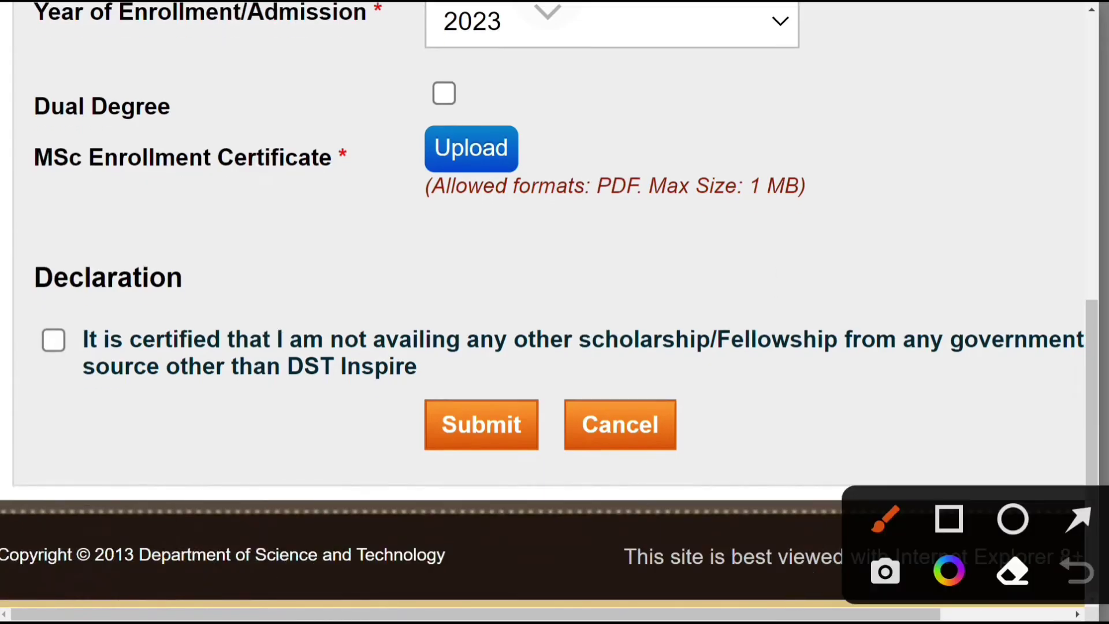
{"action": "left_click_drag", "start_coordinate": [28, 341], "coordinate": [188, 284]}
{"action": "left_click", "coordinate": [53, 340]}
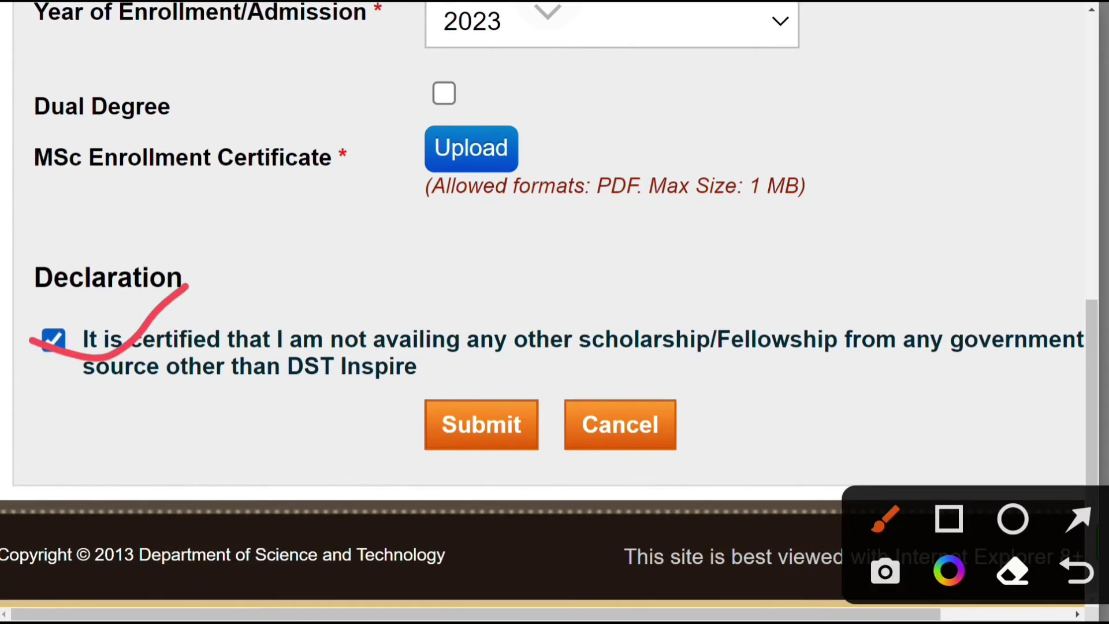
{"action": "mouse_move", "coordinate": [523, 361]}
{"action": "left_mouse_down"}
{"action": "mouse_move", "coordinate": [370, 399]}
{"action": "mouse_move", "coordinate": [443, 356]}
{"action": "mouse_move", "coordinate": [426, 364]}
{"action": "left_mouse_up"}
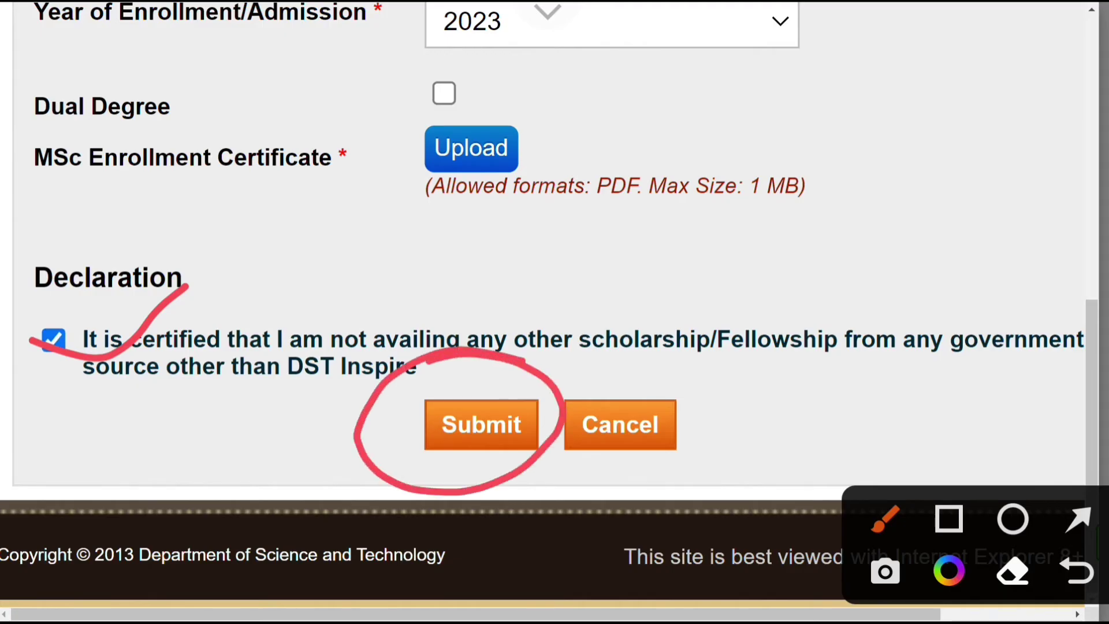